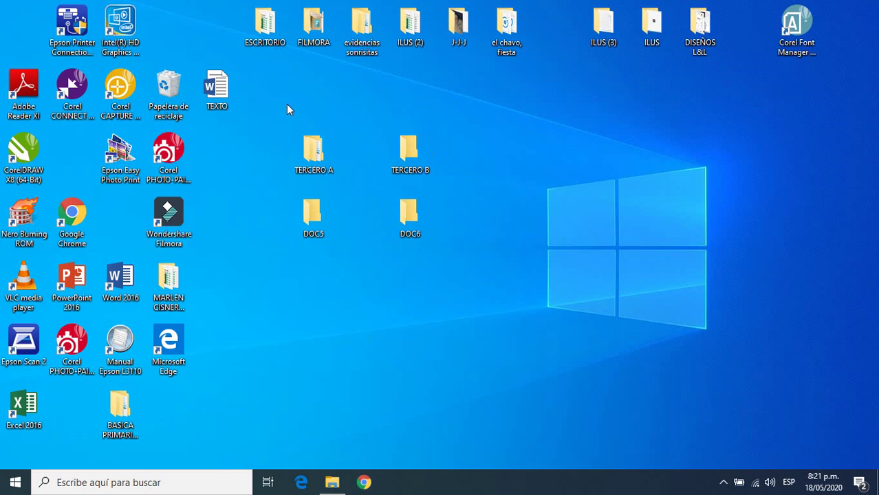
Step: Open the TERCERO A folder from the desktop in a maximized window to examine its contents, and close it
left_click(313, 153)
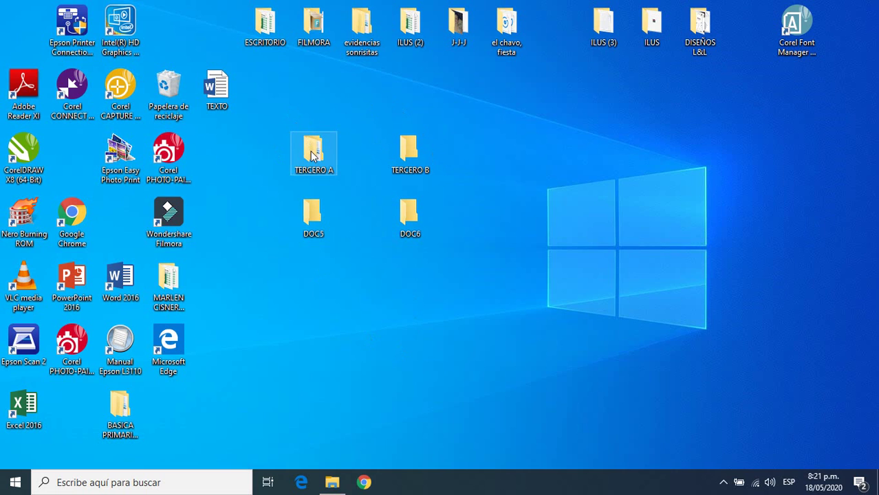
left_click(416, 155)
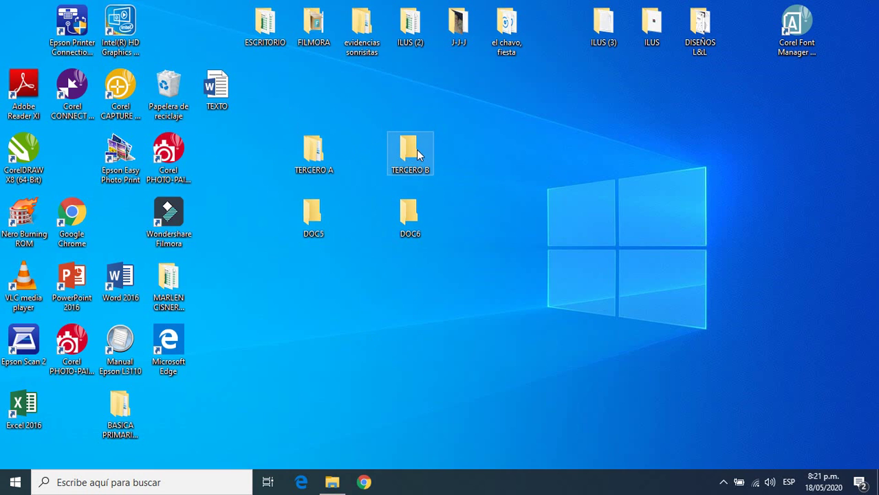
left_click(313, 216)
left_click(427, 213)
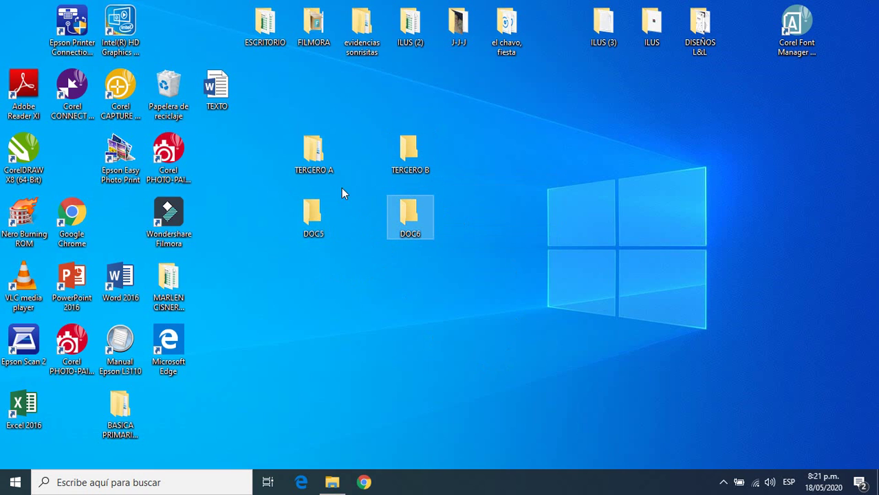
double_click(318, 156)
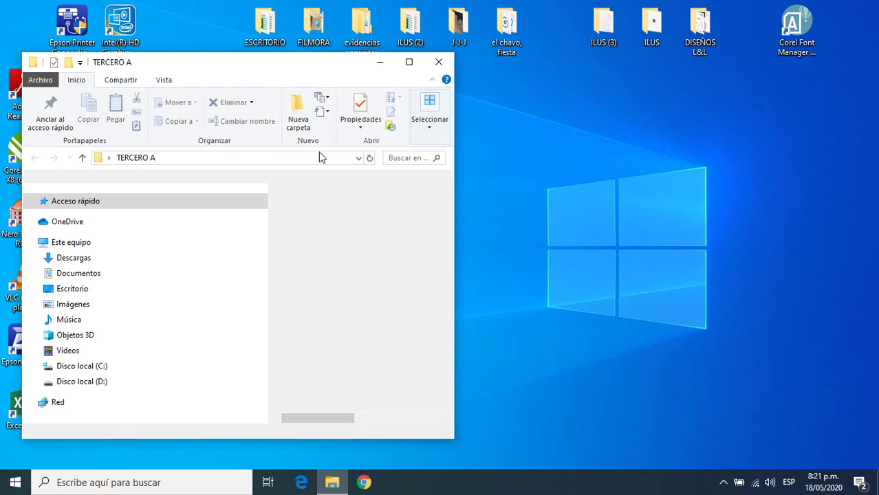
left_click(409, 62)
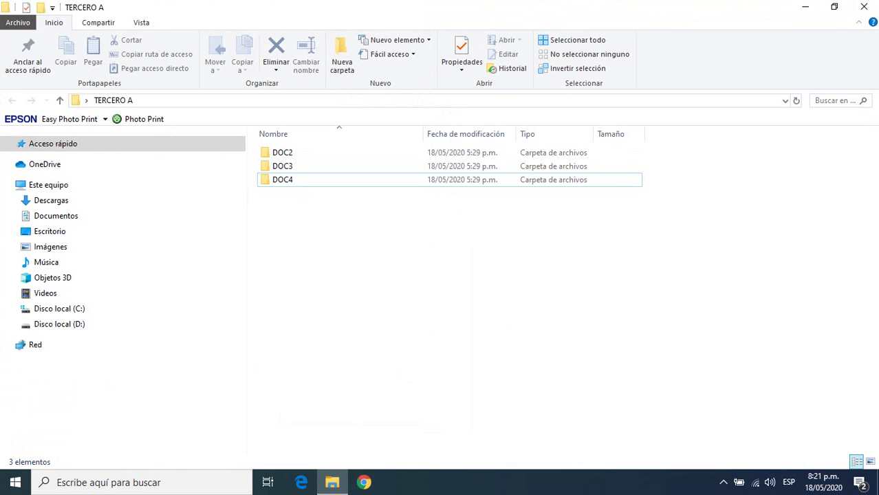
left_click(865, 8)
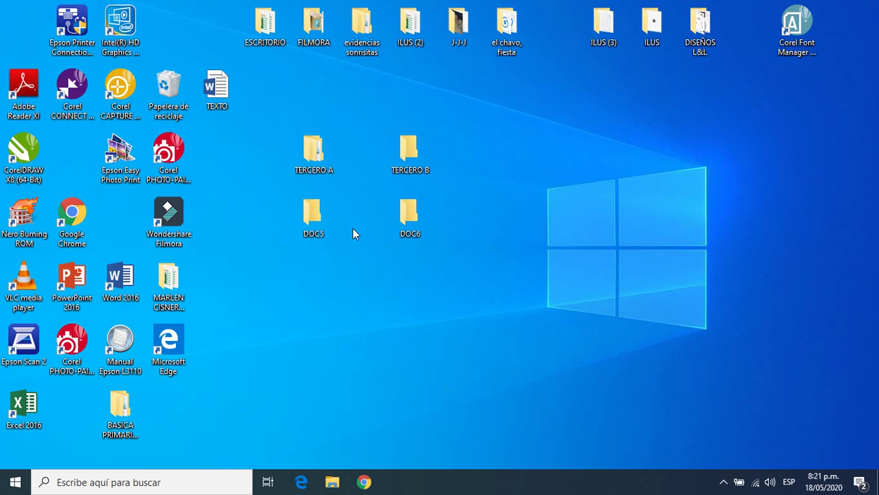
Step: Cut the DOC5 folder from the desktop, paste it into the TERCERO B folder, and close the folder window
double_click(311, 218)
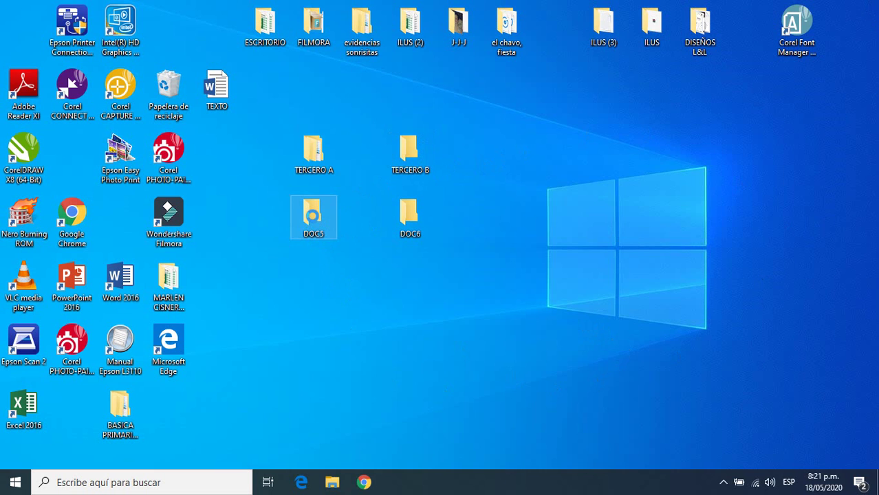
right_click(313, 218)
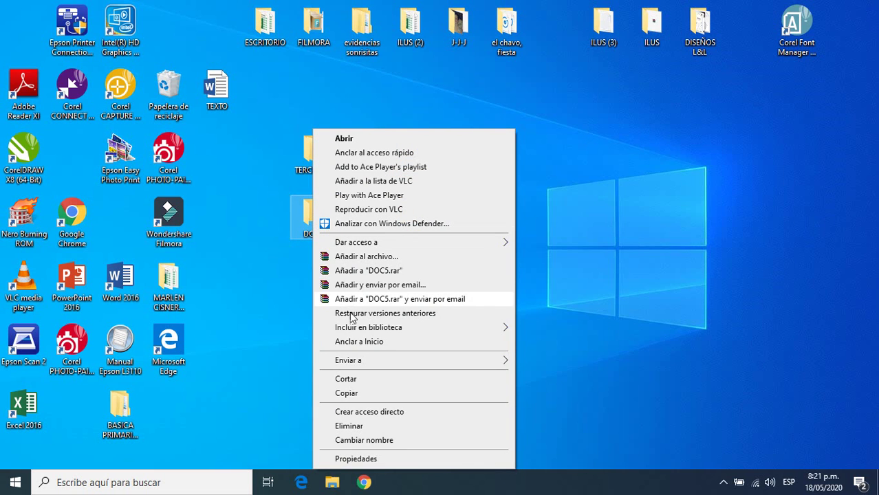
left_click(346, 379)
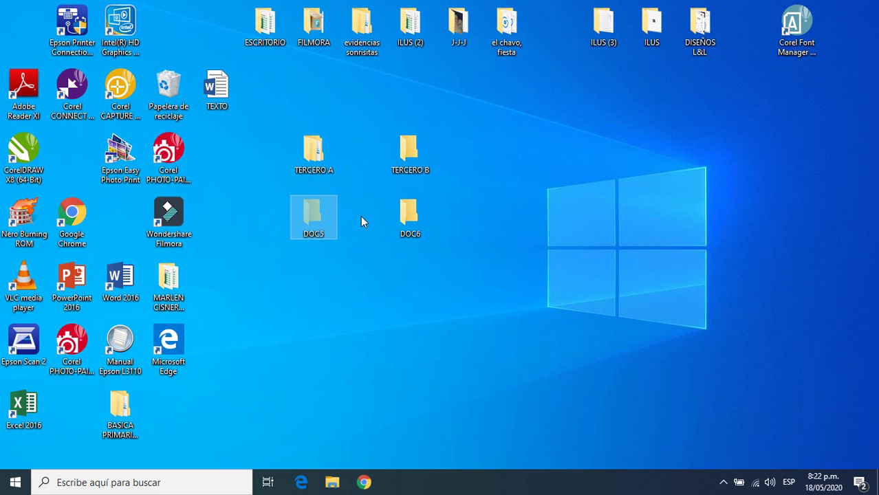
left_click(414, 158)
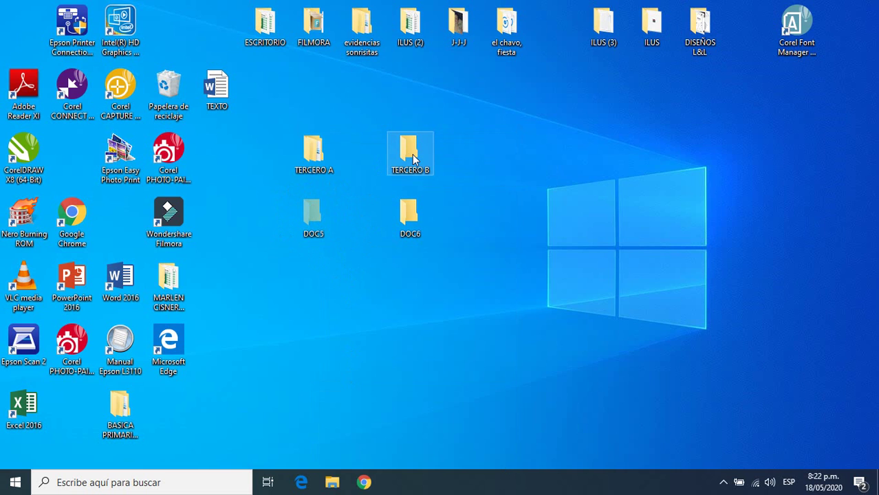
double_click(414, 158)
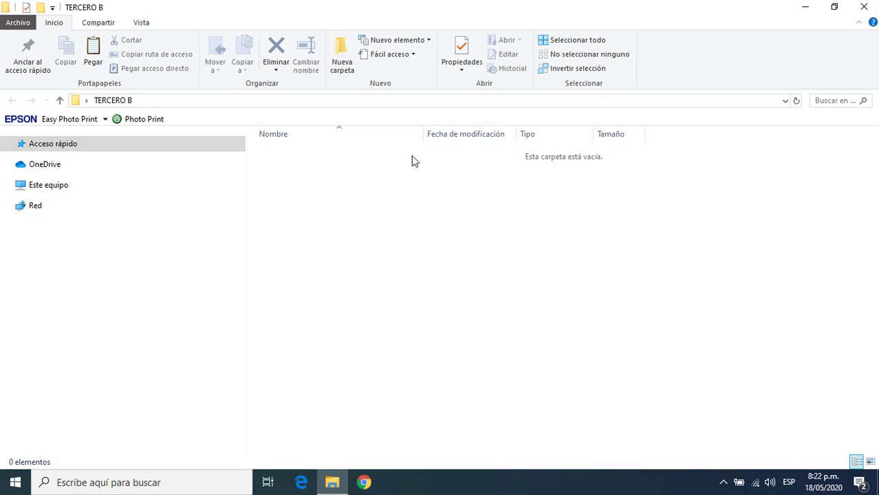
right_click(418, 208)
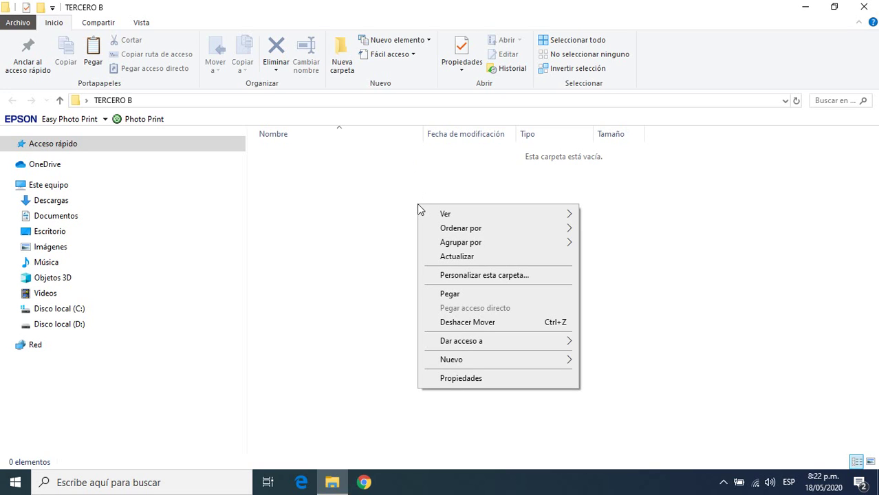
left_click(452, 295)
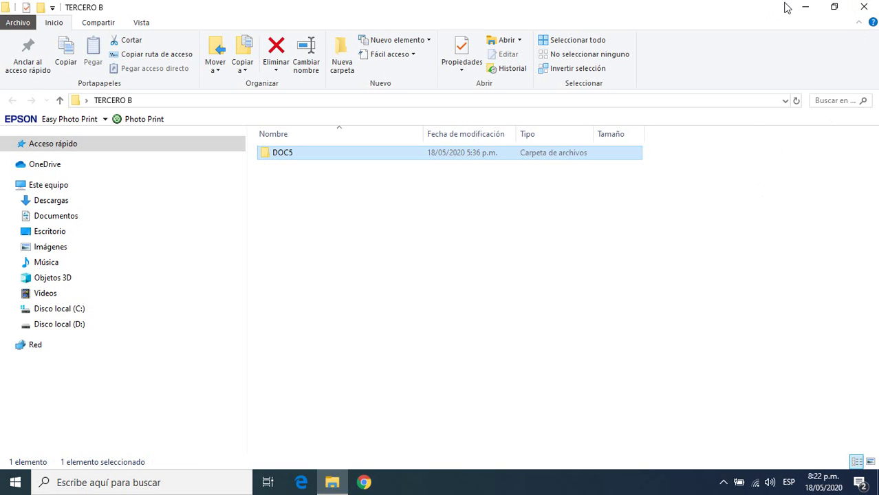
left_click(864, 8)
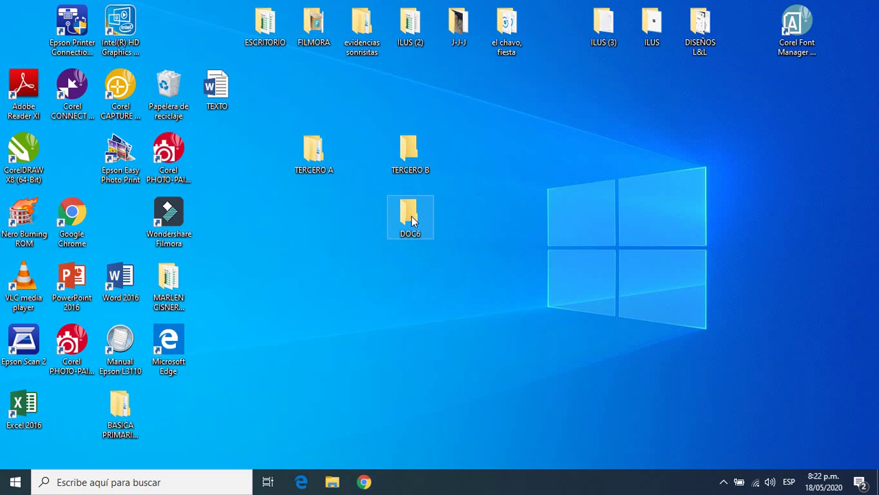
Step: Move the DOC6 folder from the desktop straight onto the TERCERO B folder, and open TERCERO B to check it
left_click_drag(412, 219, 411, 159)
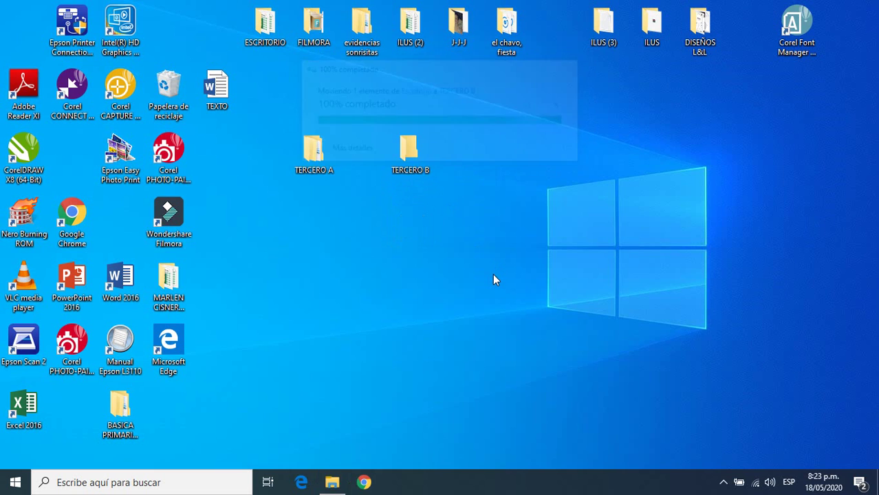
double_click(411, 155)
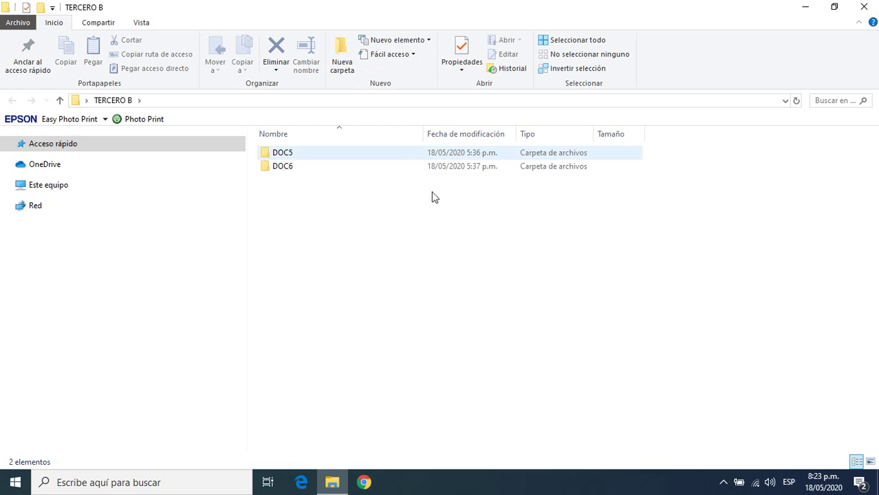
Step: Restore and narrow the TERCERO B window on the right half of the desktop, and place a Descargas shortcut above Papelera de reciclaje
left_click(834, 7)
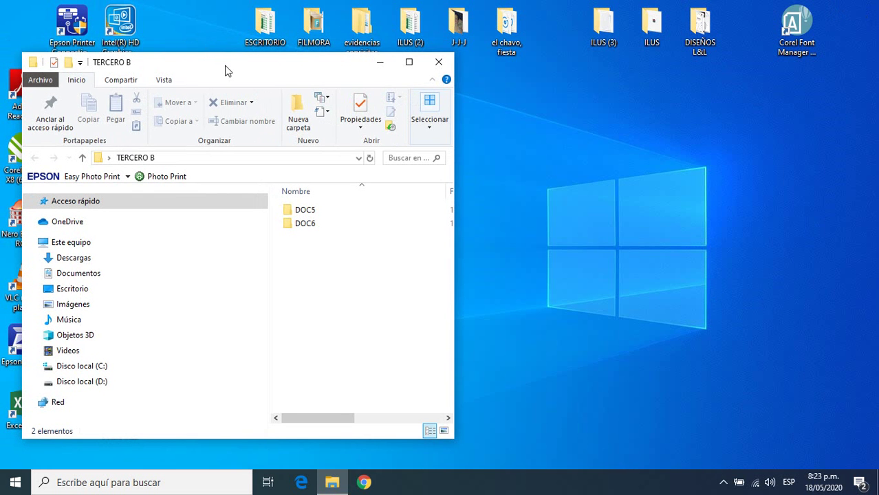
left_click_drag(247, 74, 588, 81)
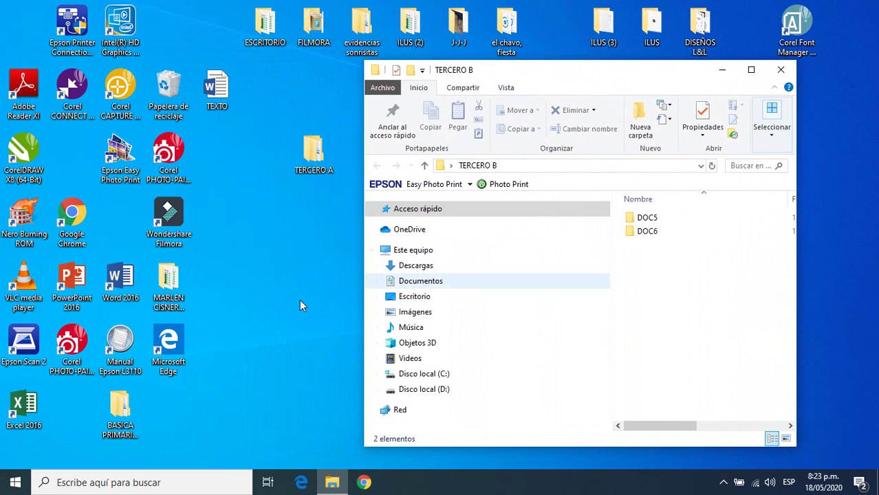
left_click_drag(378, 267, 276, 255)
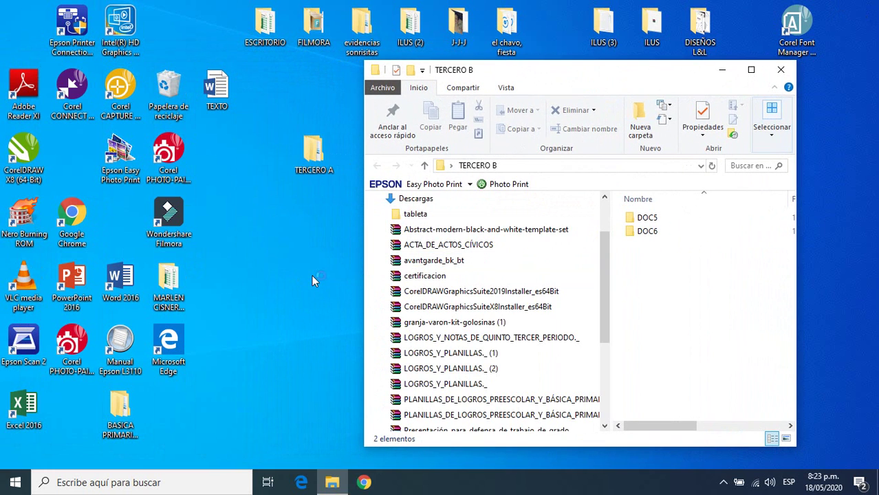
left_click_drag(363, 263, 449, 260)
left_click_drag(262, 239, 190, 41)
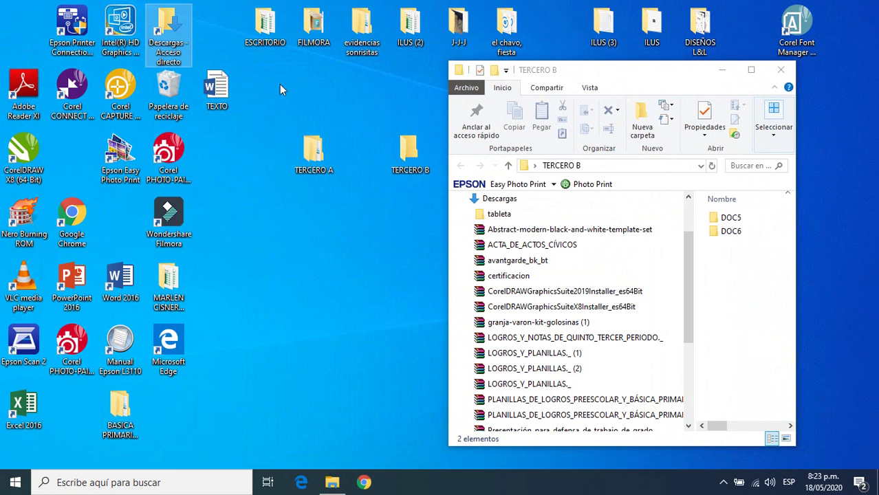
Step: Open the TERCERO A folder and place its window on the left half of the desktop, beside the TERCERO B window
left_click(320, 155)
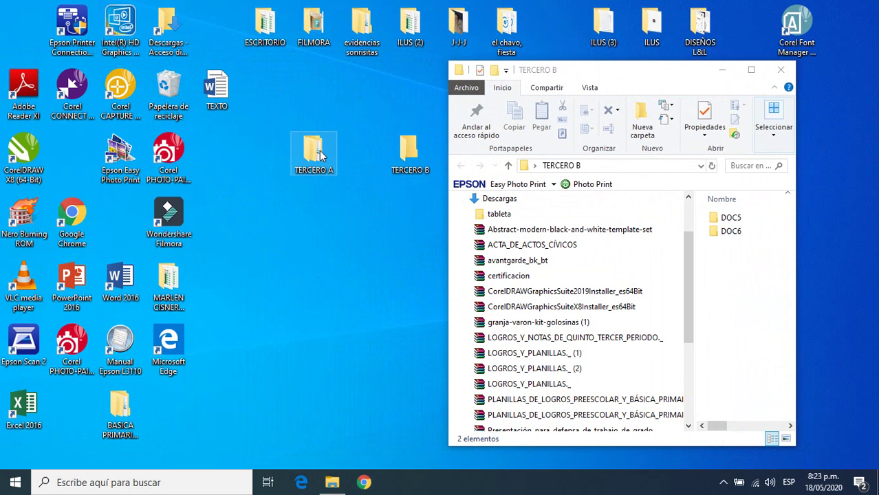
double_click(320, 154)
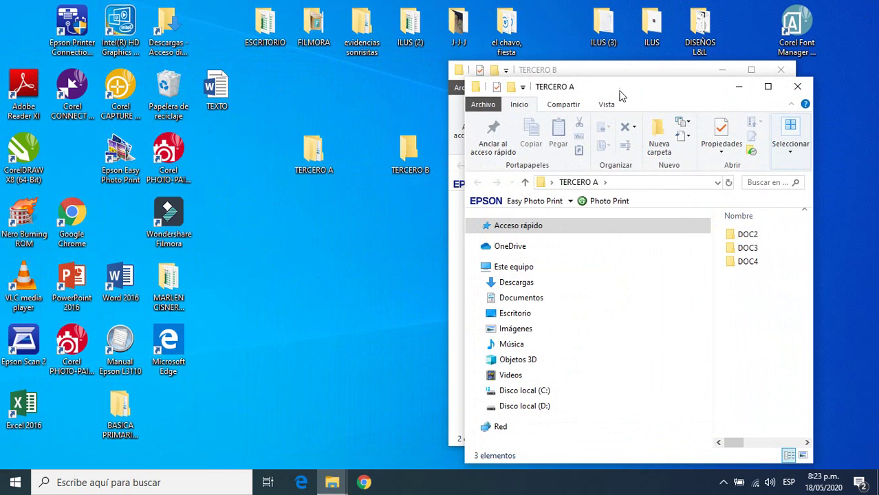
left_click_drag(656, 96, 255, 81)
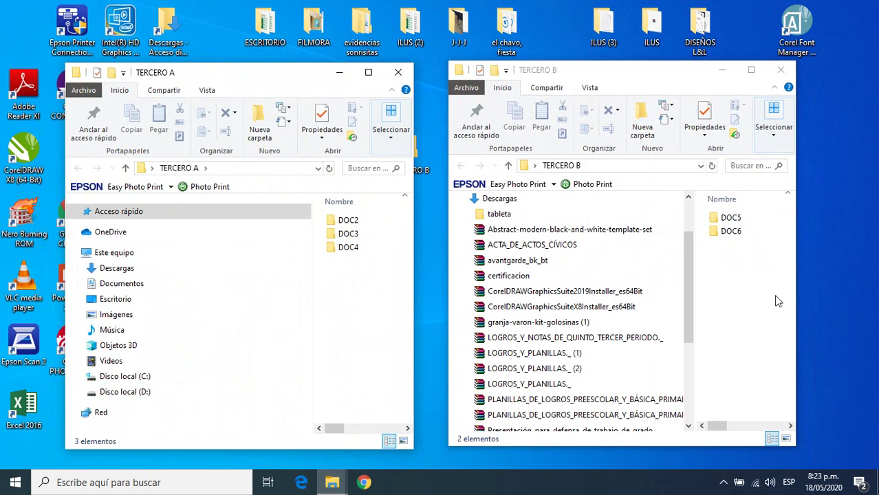
Step: Widen the file list in the TERCERO B window and move the DOC5 folder directly into the TERCERO A window
left_click(688, 278)
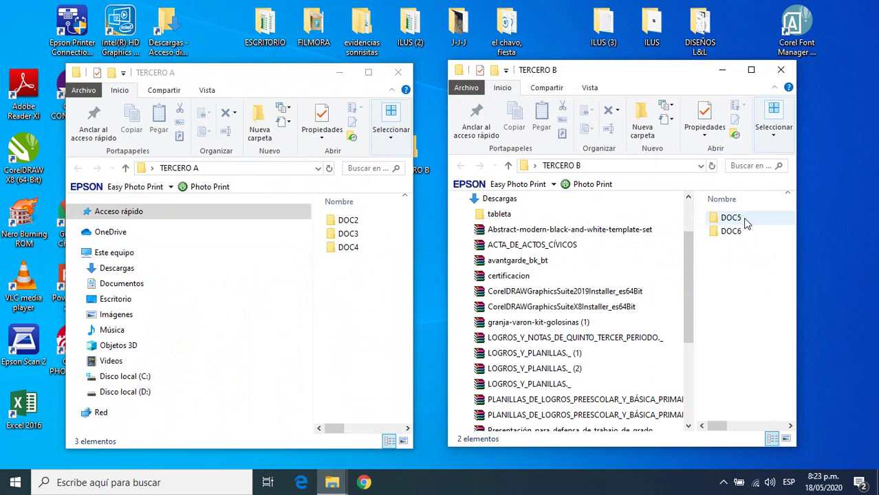
left_click_drag(696, 218, 668, 219)
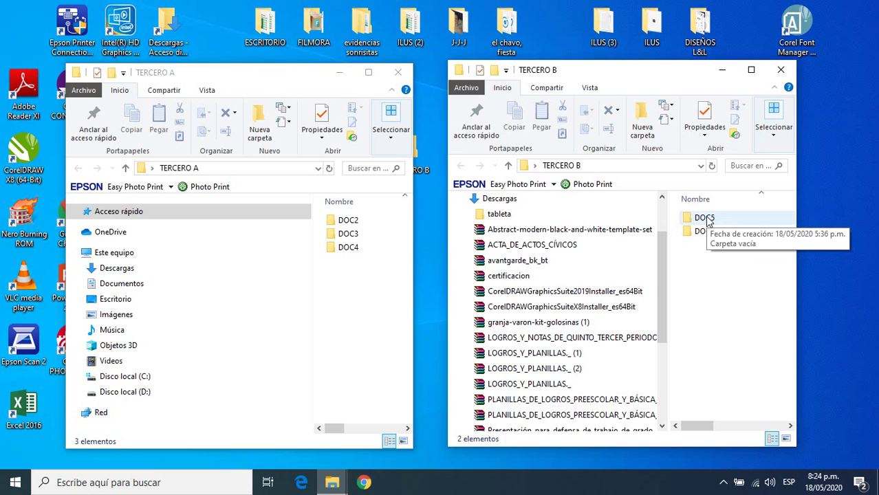
left_click_drag(709, 222, 342, 315)
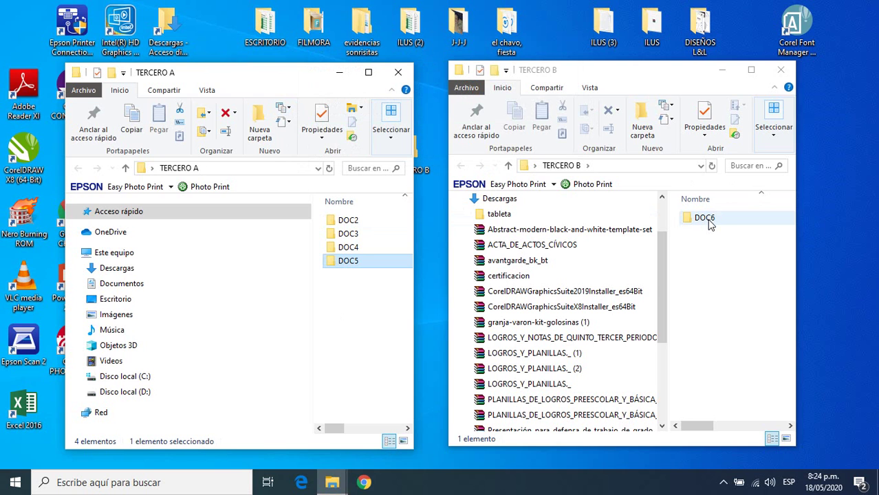
Step: Cut the DOC6 folder from TERCERO B, paste it into TERCERO A, and close the TERCERO B window
left_click(709, 220)
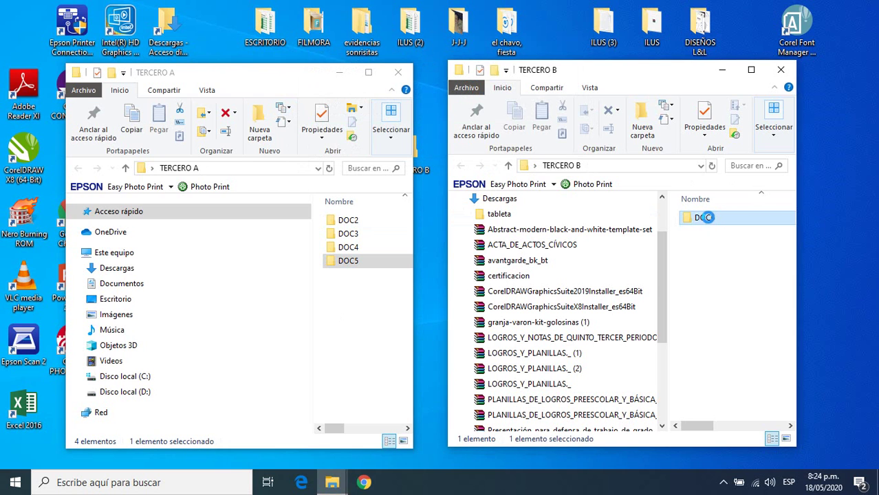
right_click(707, 218)
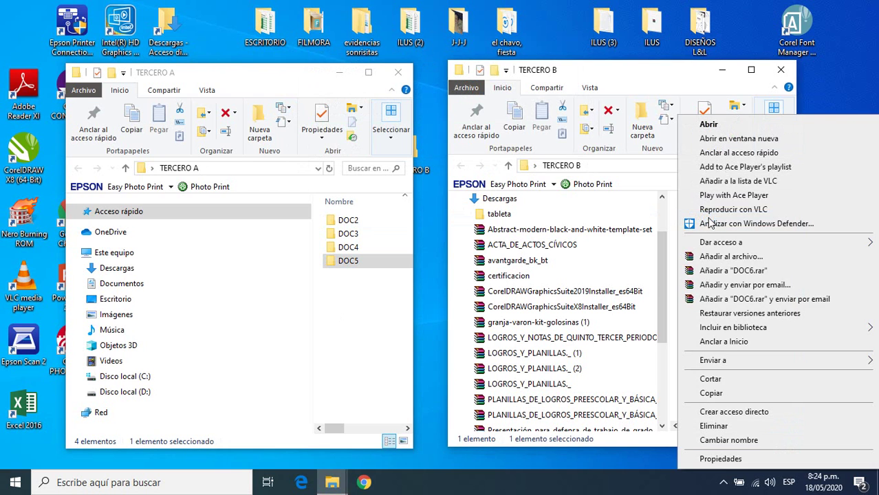
left_click(726, 382)
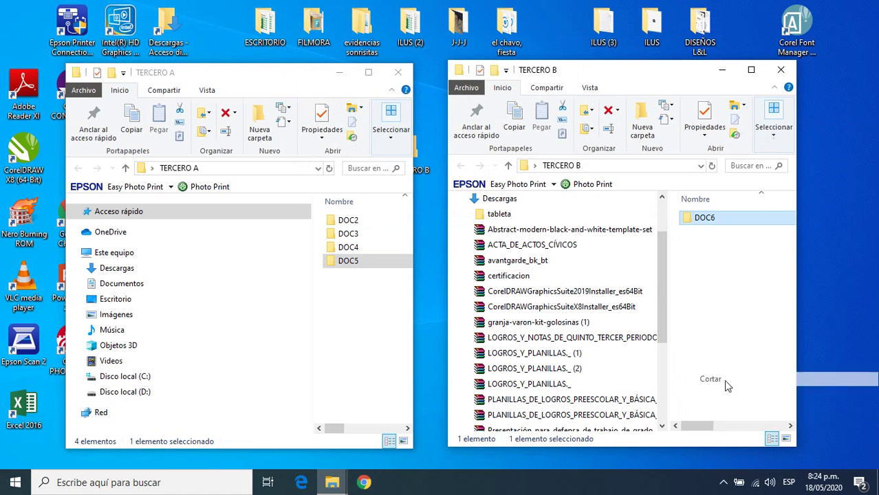
right_click(339, 310)
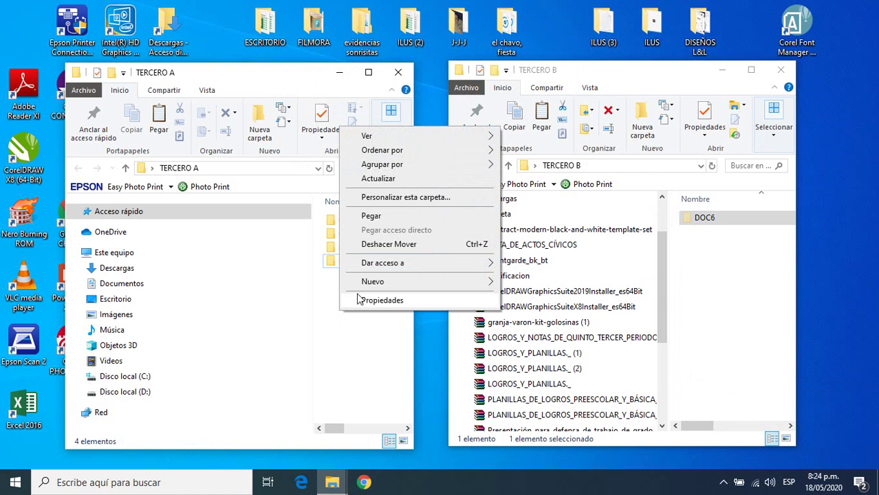
left_click(370, 217)
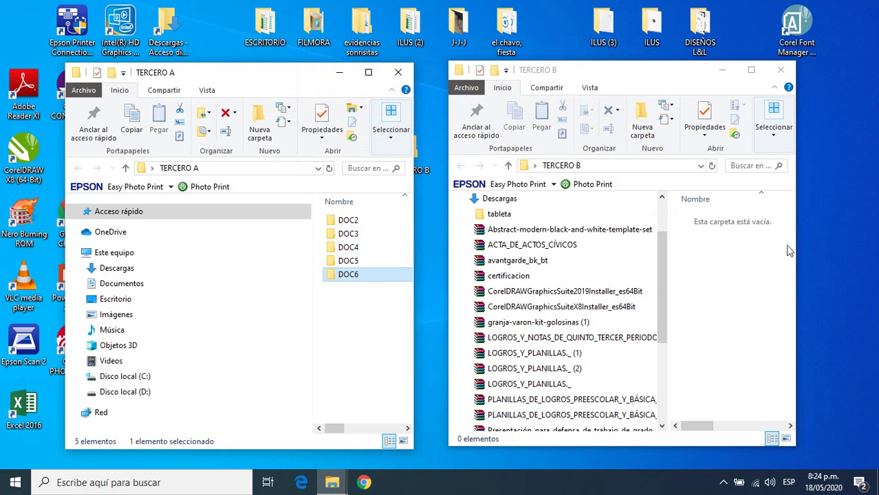
left_click(776, 71)
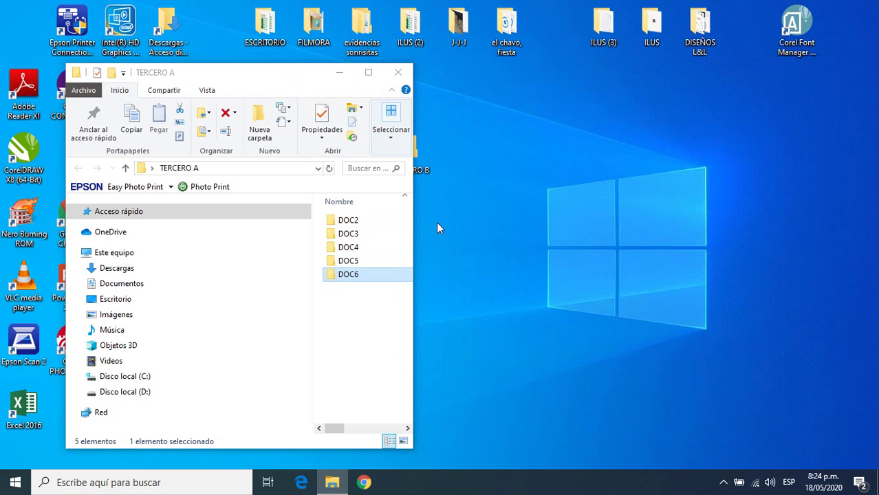
Step: Widen the TERCERO A window slightly, move the DOC5 and DOC6 folders out of it onto the desktop, and close it
left_click_drag(415, 239, 459, 239)
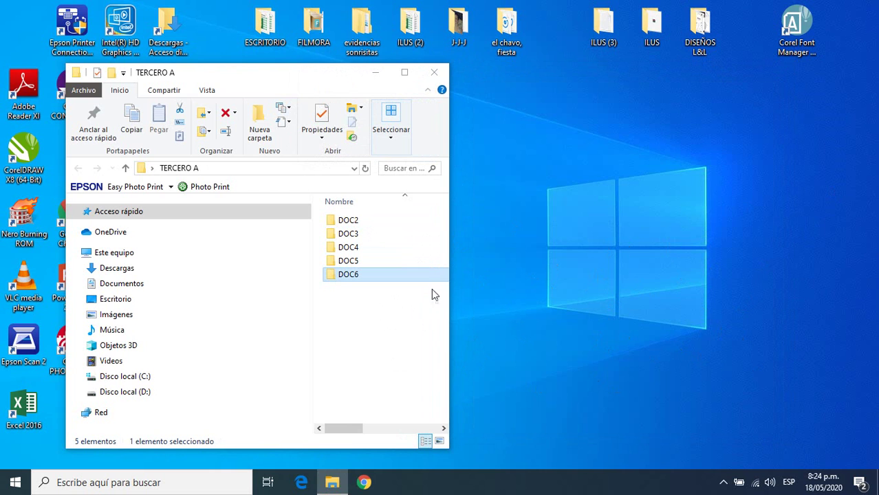
left_click(355, 263)
left_click_drag(353, 265, 507, 234)
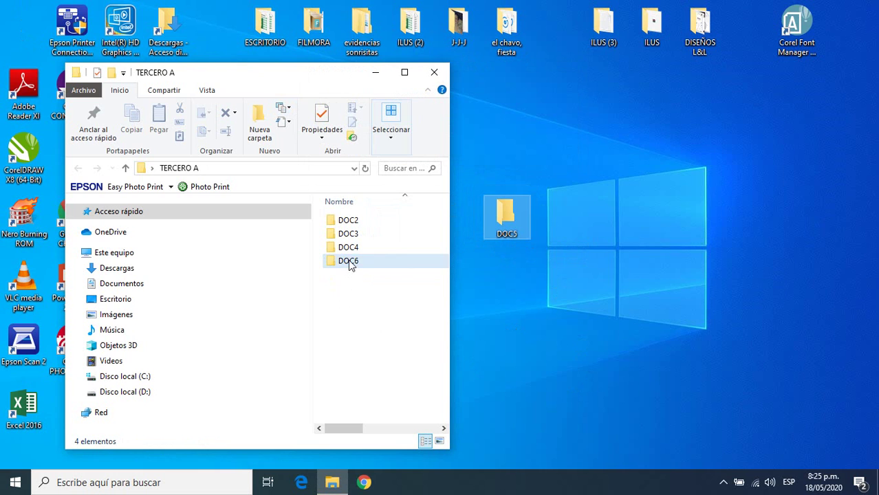
left_click_drag(350, 263, 510, 322)
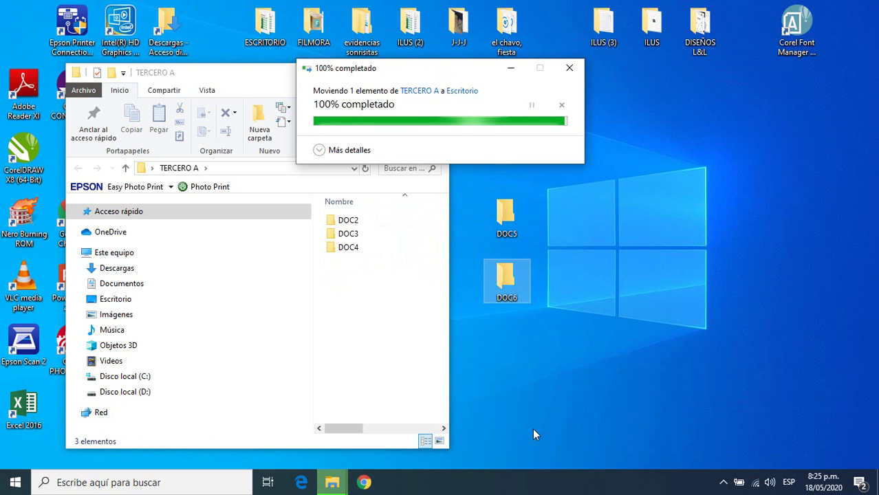
left_click(437, 73)
Step: Arrange the desktop folders so that DOC5 sits below TERCERO A and DOC6 sits below TERCERO B
left_click_drag(506, 216, 352, 224)
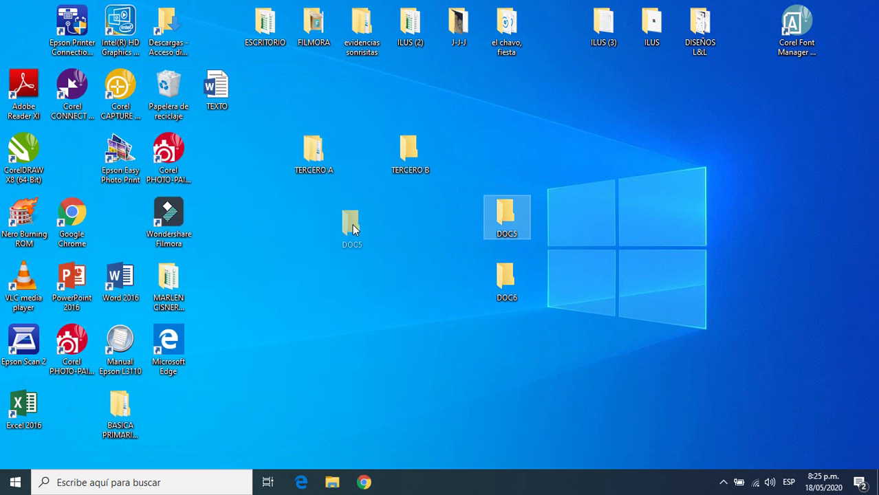
left_click_drag(492, 294, 407, 225)
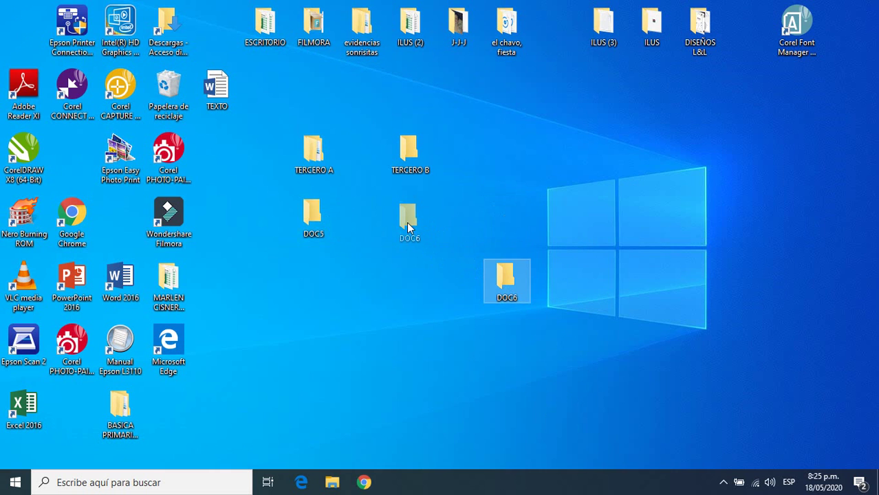